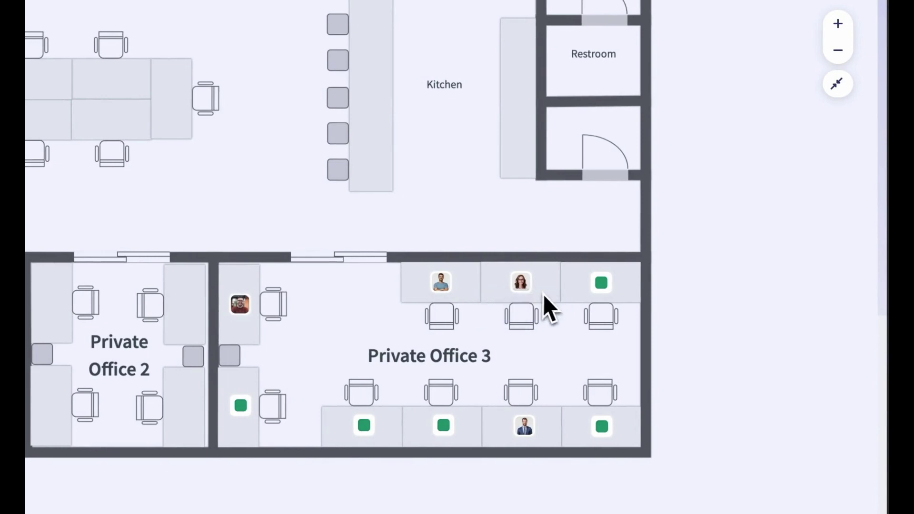
# - Book Hotdesk 4 from the floor map for the whole day on Jun 21
pyautogui.click(601, 284)
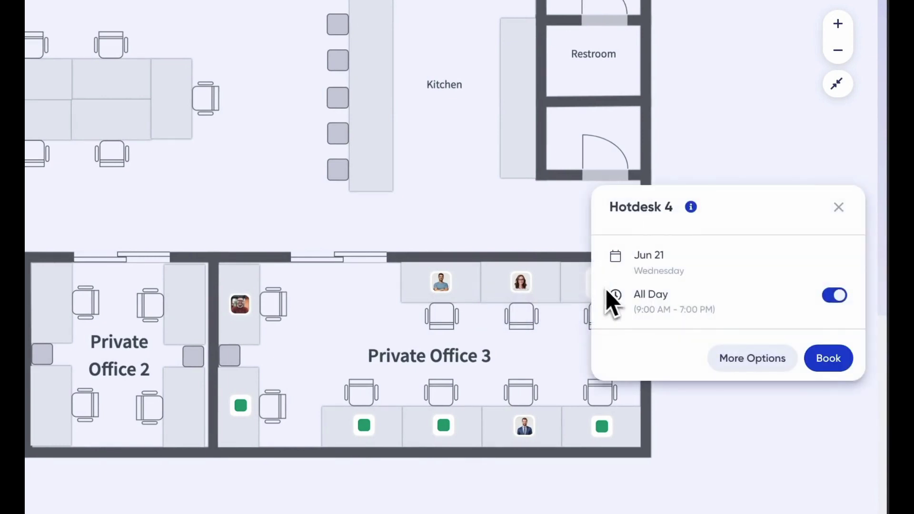
pyautogui.scroll(-1, 805, 347)
pyautogui.click(822, 350)
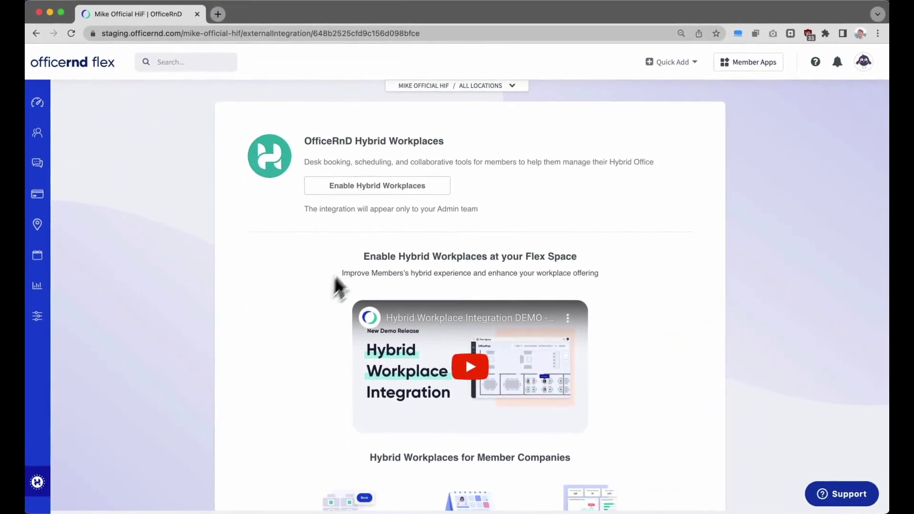
# - Enable Hybrid Workplaces in Flex and wait for the member company list to load
pyautogui.click(378, 188)
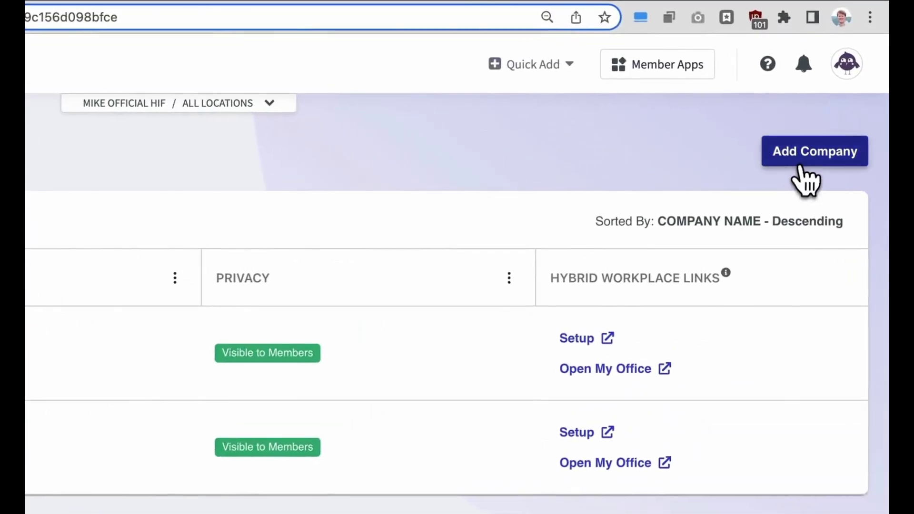
# - Add Alpha Dog to Hybrid Workplaces, visible to members, with one matching admin given settings access
pyautogui.click(837, 120)
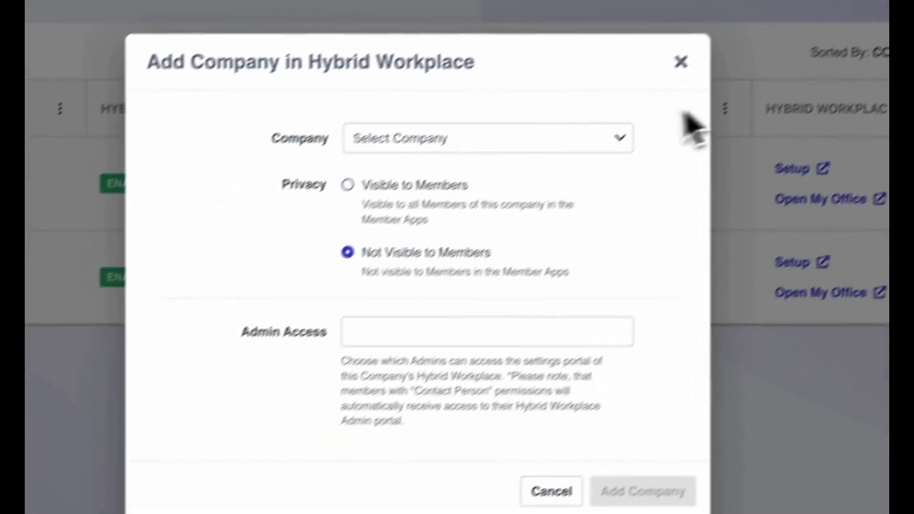
pyautogui.click(348, 313)
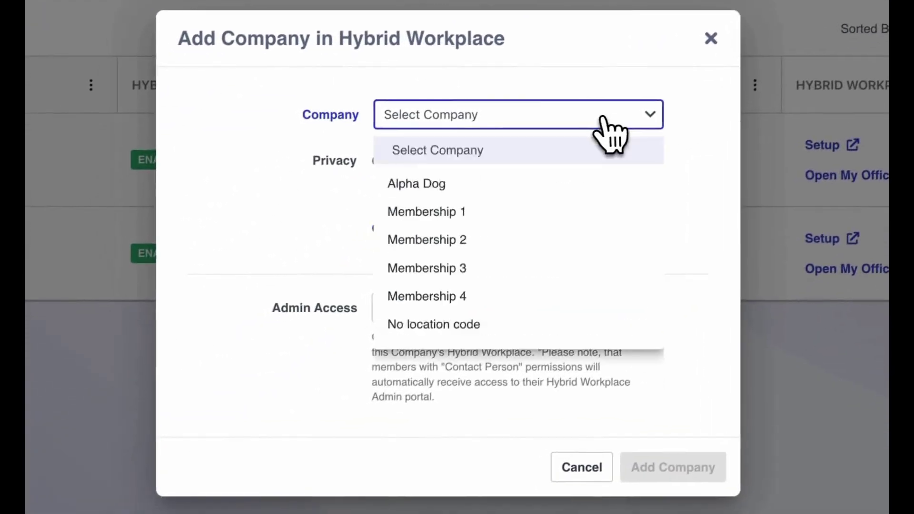
pyautogui.click(523, 227)
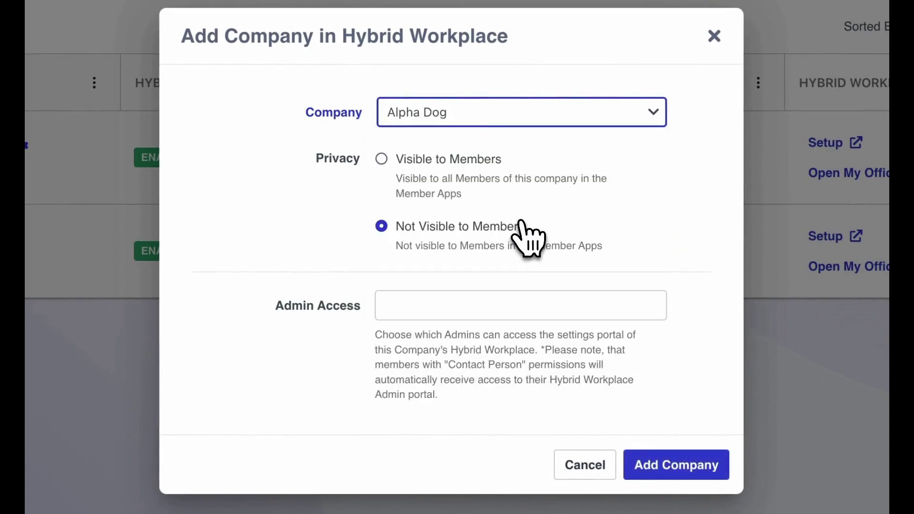
pyautogui.click(497, 166)
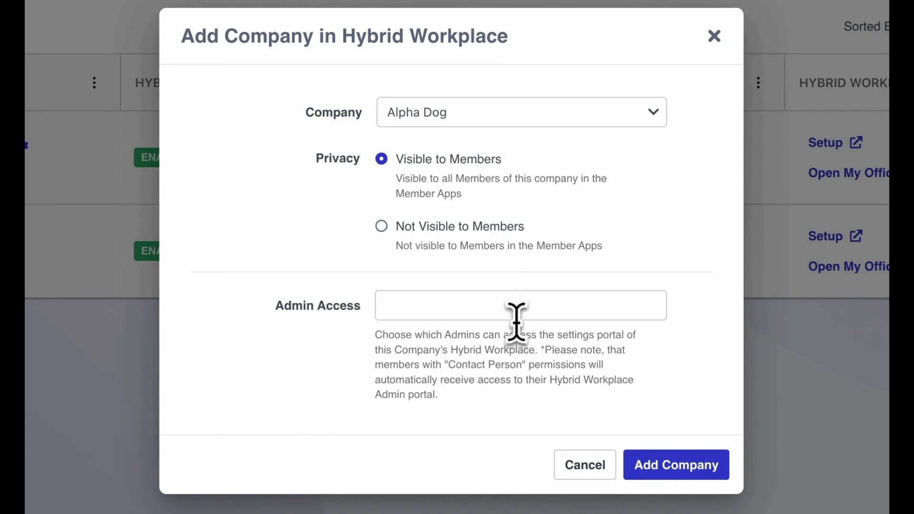
pyautogui.click(520, 309)
pyautogui.write('mike')
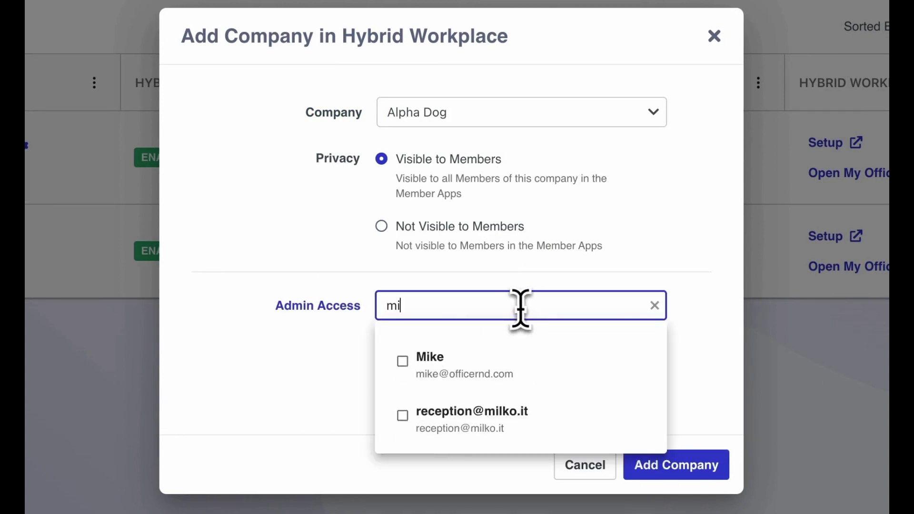
pyautogui.click(534, 378)
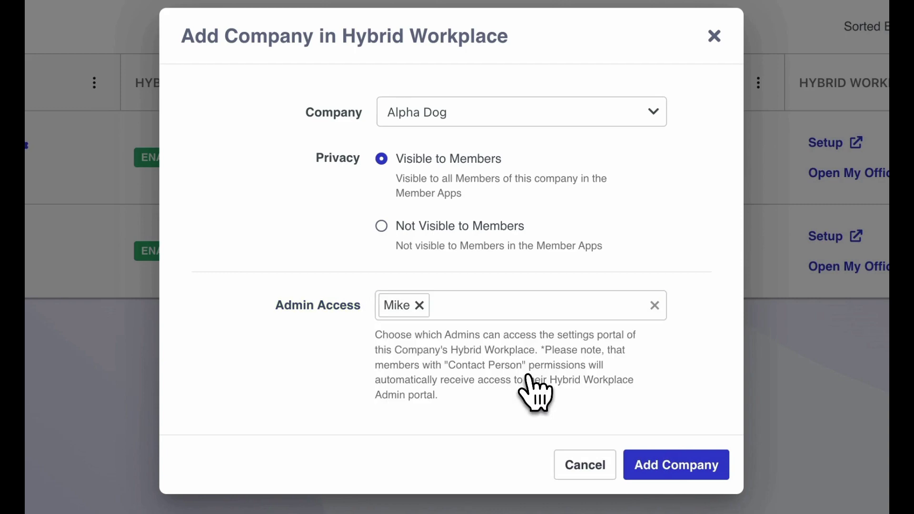
pyautogui.click(649, 475)
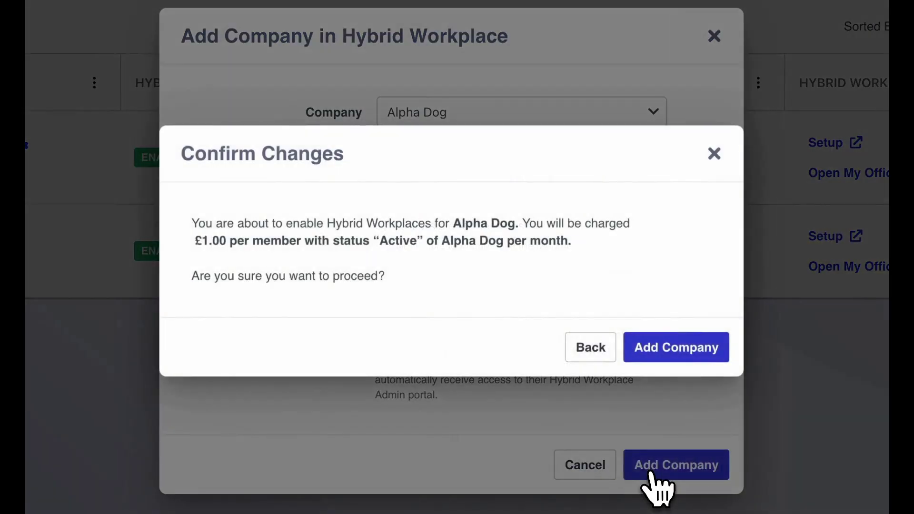
pyautogui.click(652, 369)
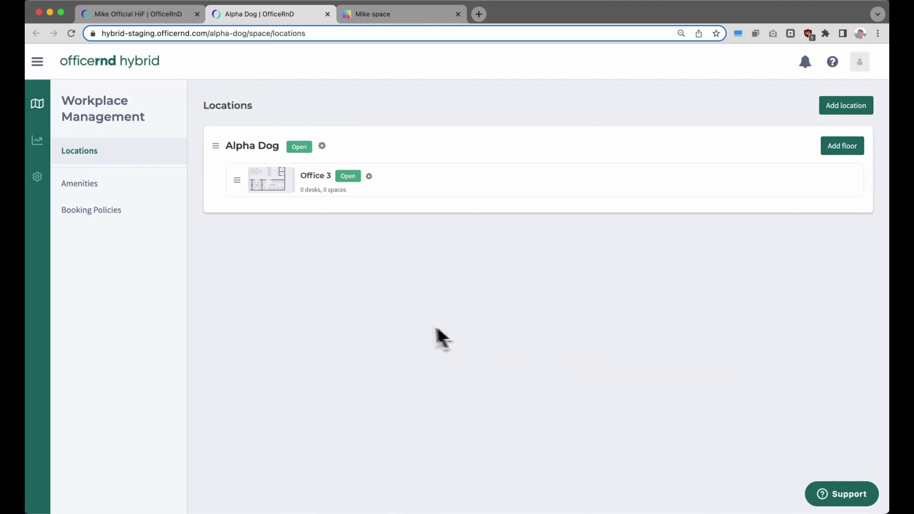
# - Save Office 3's floor details via Edit floor details, then open the Office 3 floor plan
pyautogui.click(369, 176)
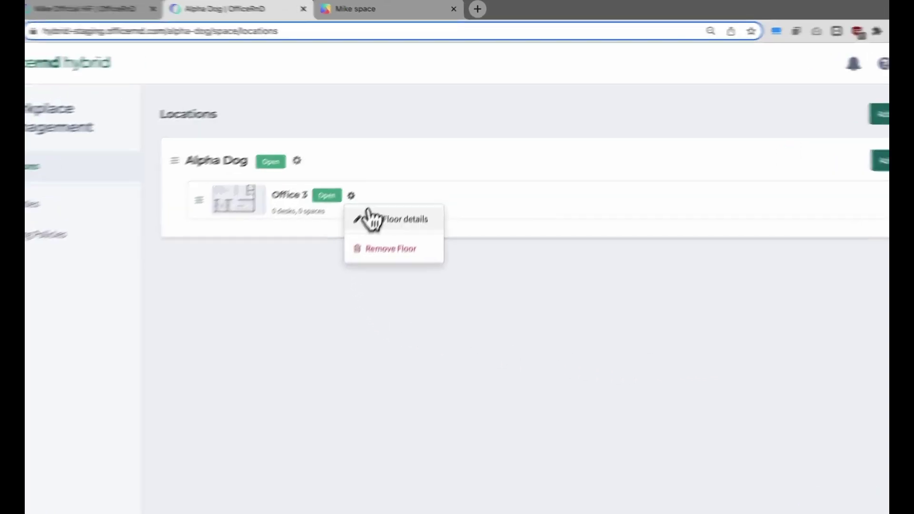
pyautogui.click(385, 197)
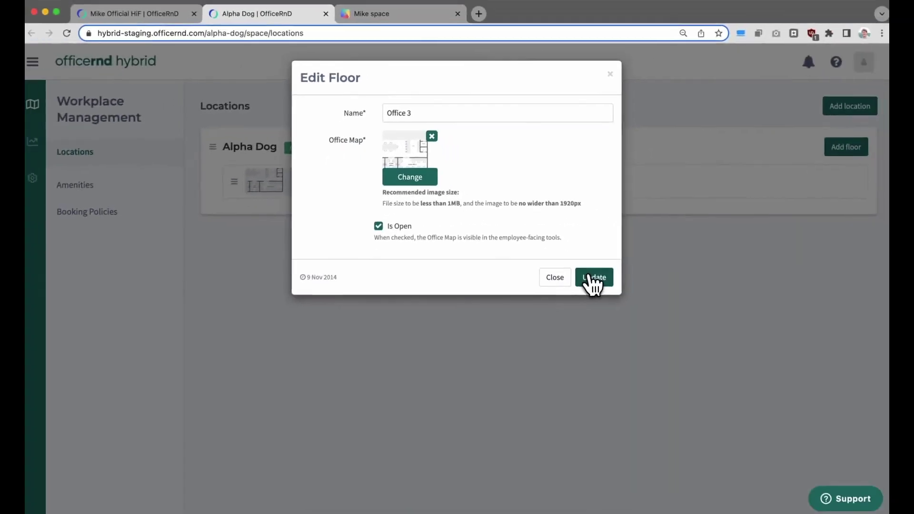
pyautogui.click(591, 277)
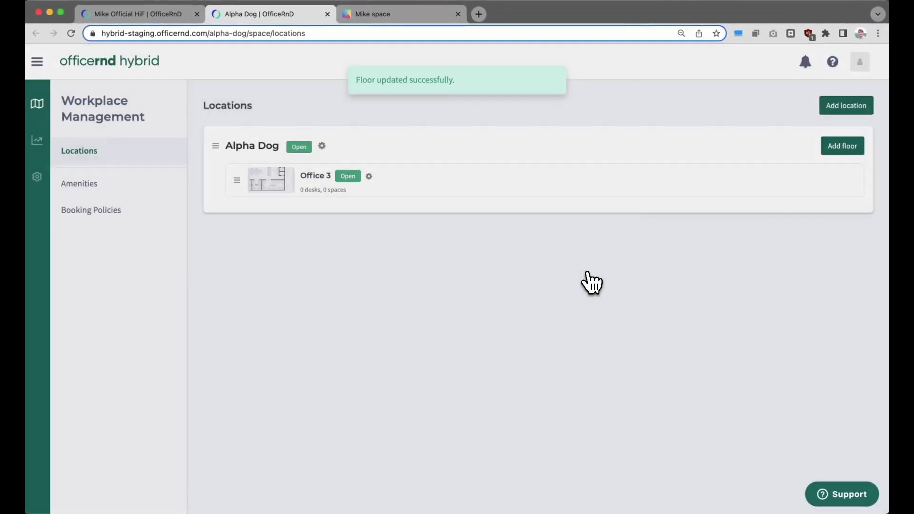
pyautogui.click(311, 176)
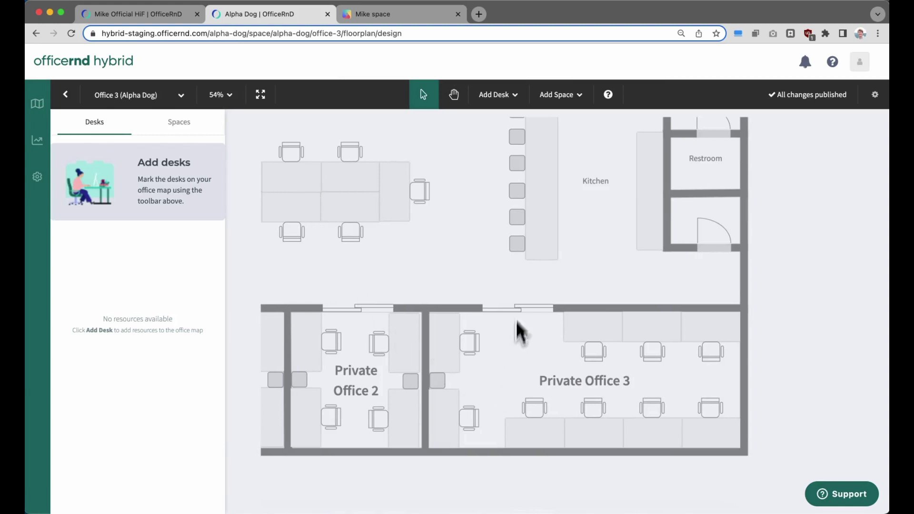
# - Switch to dedicated desks and place desks on Private Office 3's left wall and top row
pyautogui.click(497, 94)
pyautogui.click(505, 120)
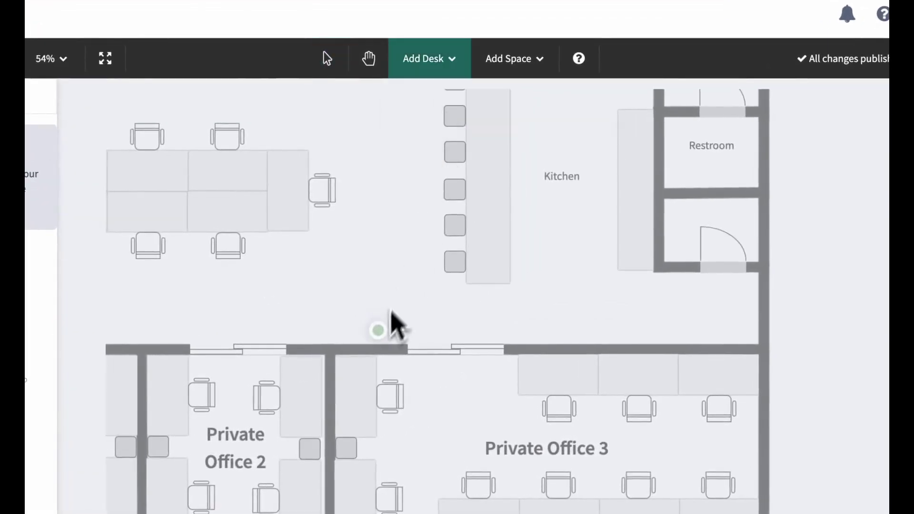
pyautogui.click(355, 397)
pyautogui.click(559, 375)
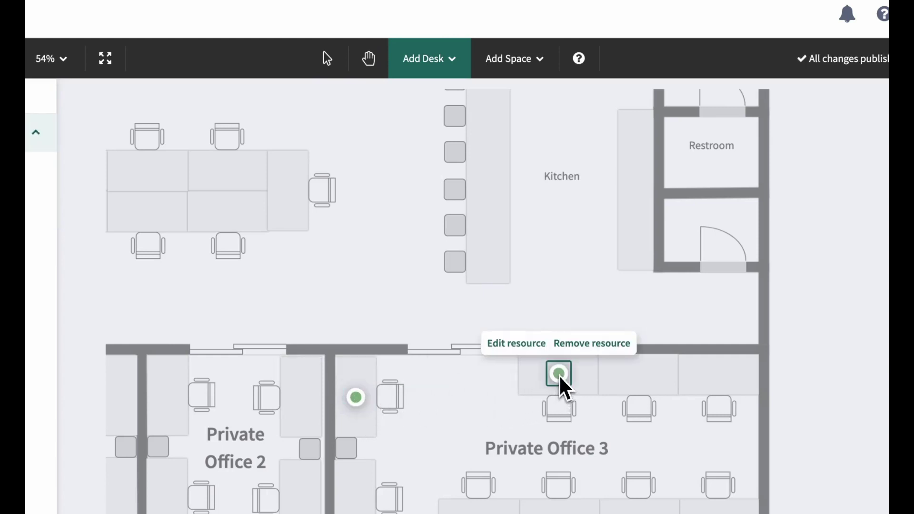
pyautogui.click(638, 375)
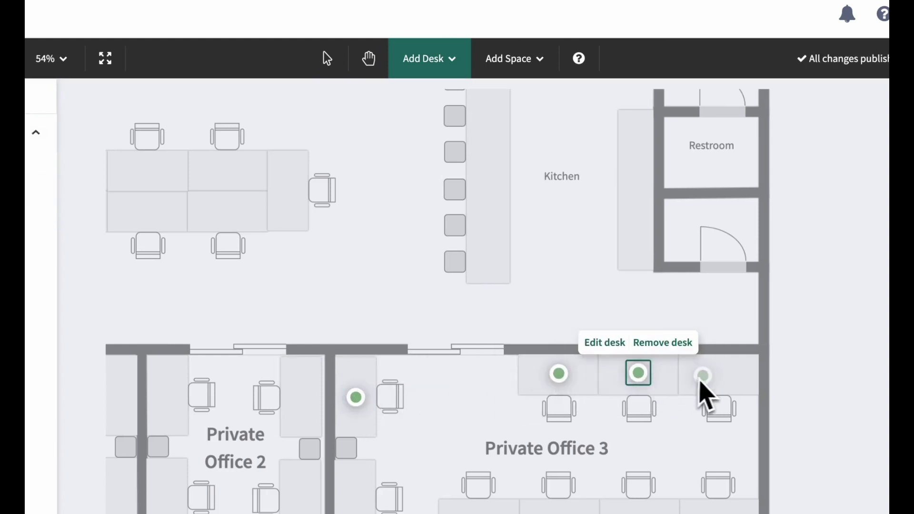
pyautogui.click(714, 374)
# - Place the bottom-row and lower small-office desks, then return to Locations showing 9 desks
pyautogui.scroll(-2, 716, 390)
pyautogui.click(718, 408)
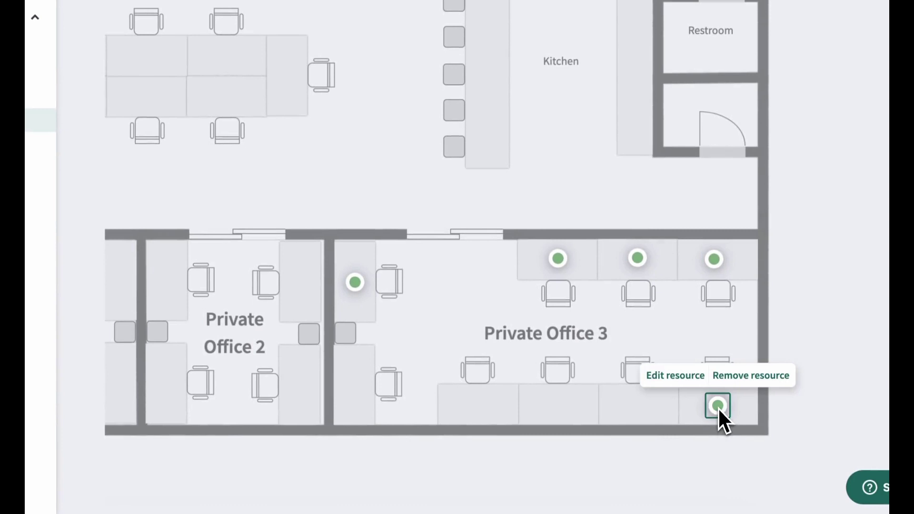
pyautogui.click(638, 405)
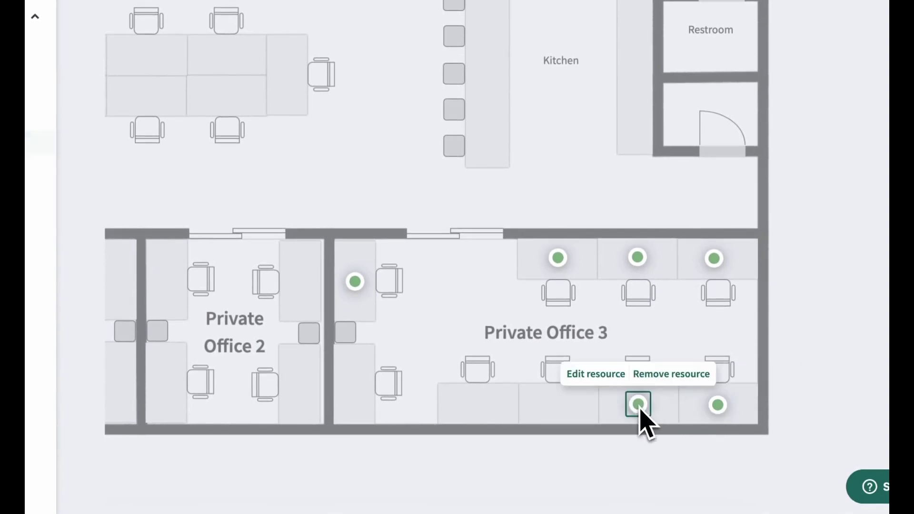
pyautogui.click(557, 405)
pyautogui.click(478, 404)
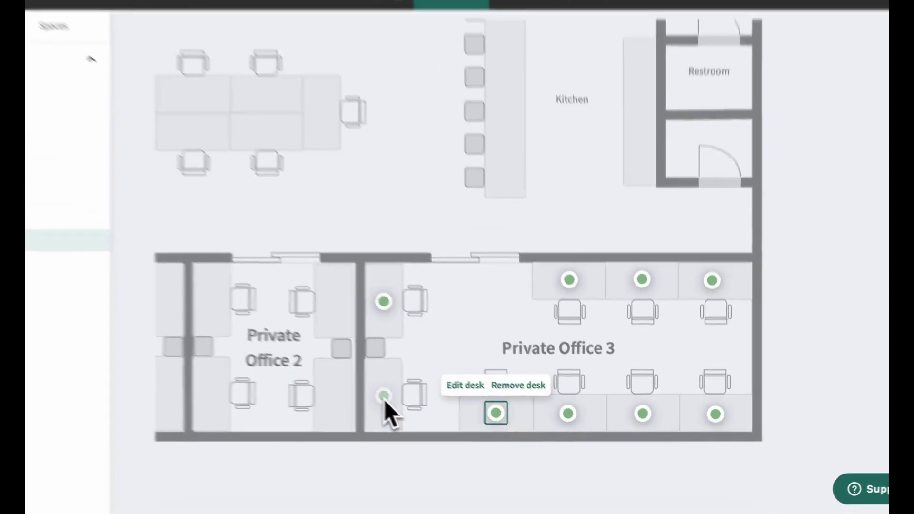
pyautogui.click(355, 385)
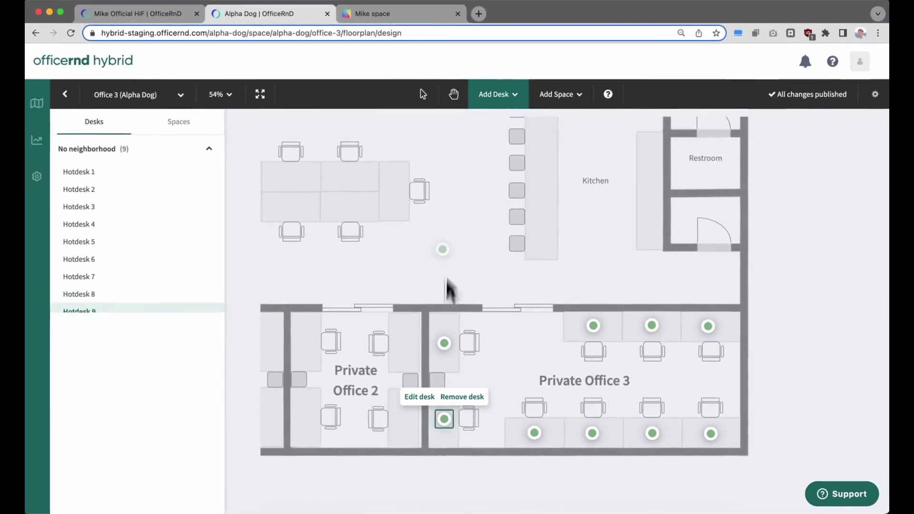
pyautogui.click(67, 94)
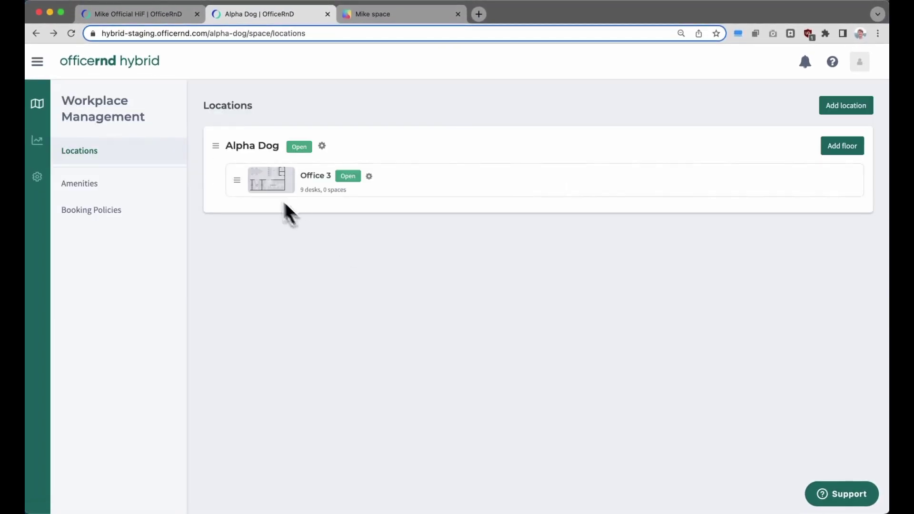
# - Preview Alpha Dog's bookable floor plan, then go back to the Hybrid Workplaces company list
pyautogui.click(181, 16)
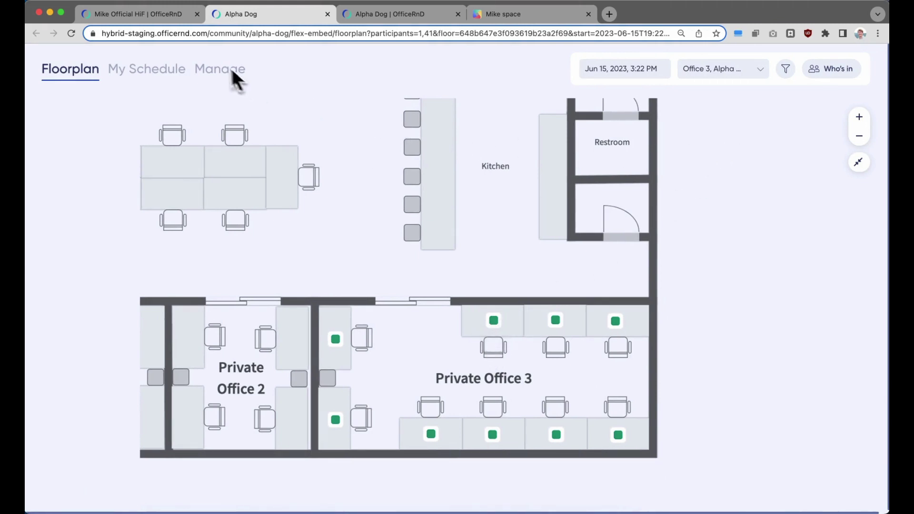
pyautogui.click(170, 22)
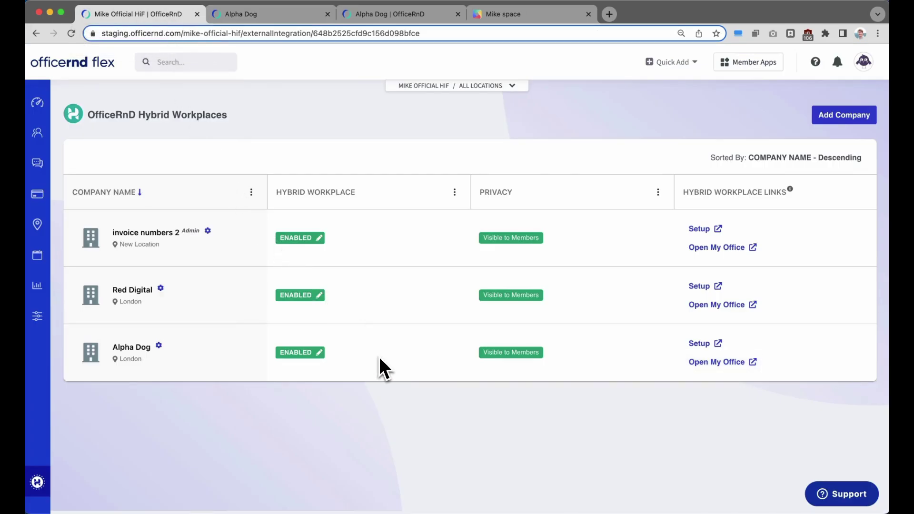
# - Book Hotdesk 3 all day on June 20 from My Office, then view the weekly Schedule
pyautogui.click(544, 19)
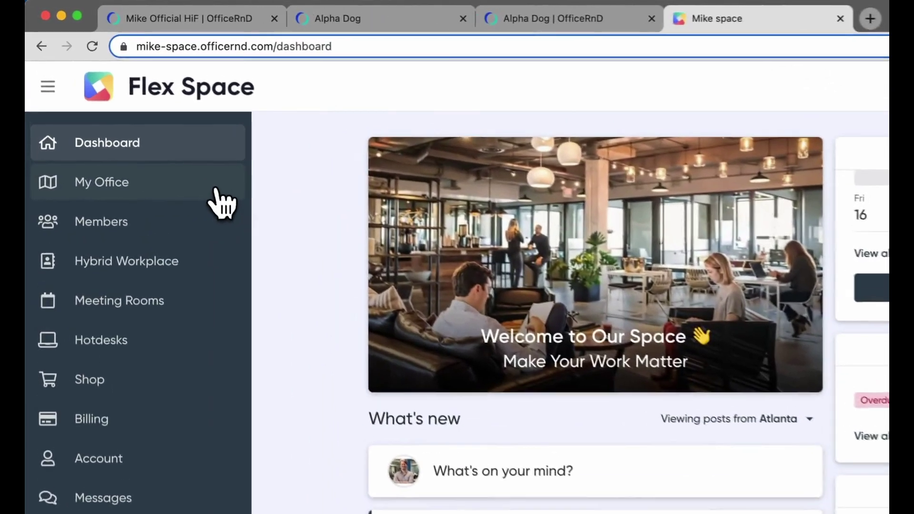
pyautogui.click(157, 132)
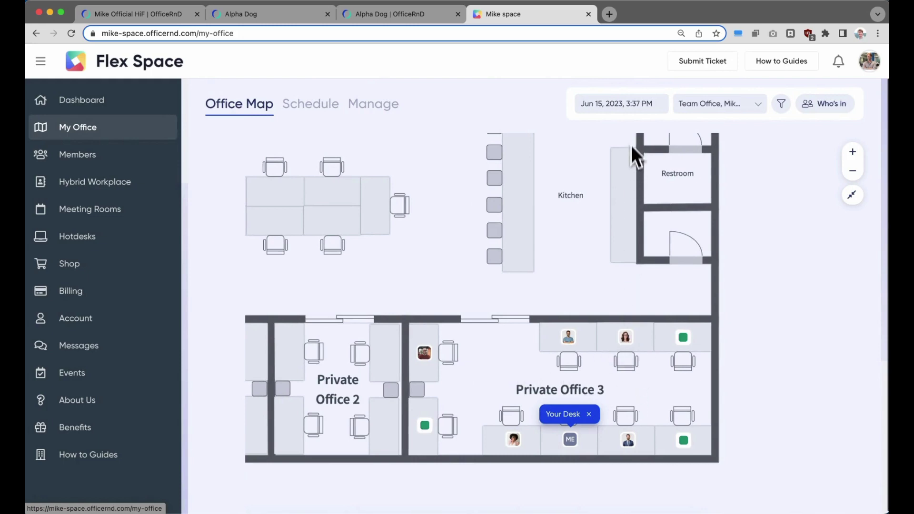
pyautogui.click(628, 105)
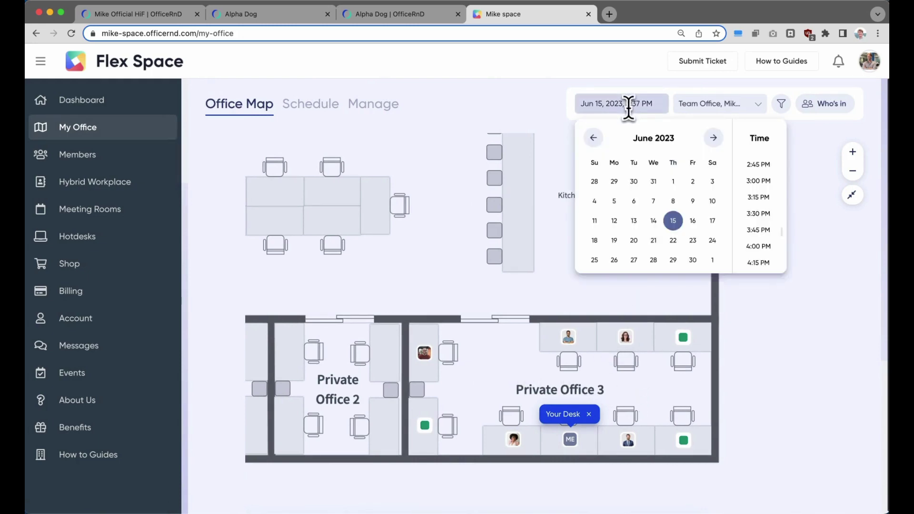
pyautogui.click(692, 221)
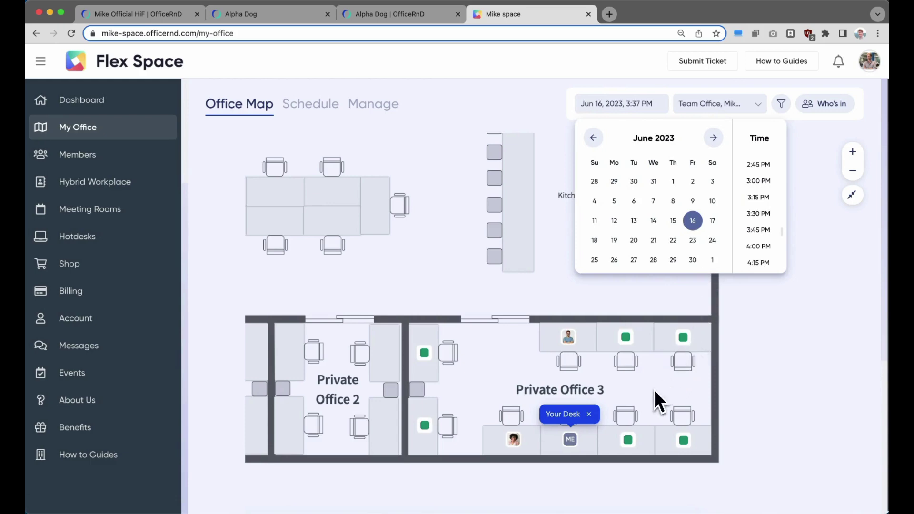
pyautogui.click(634, 240)
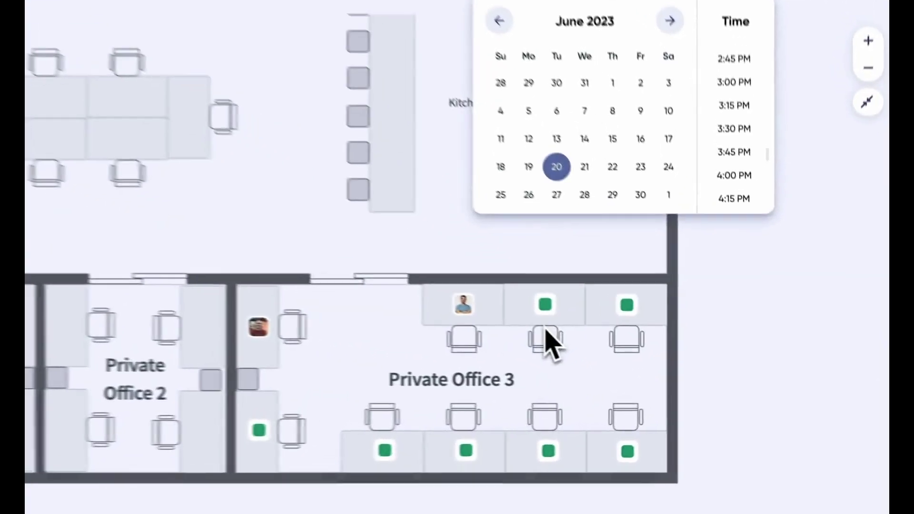
pyautogui.click(544, 306)
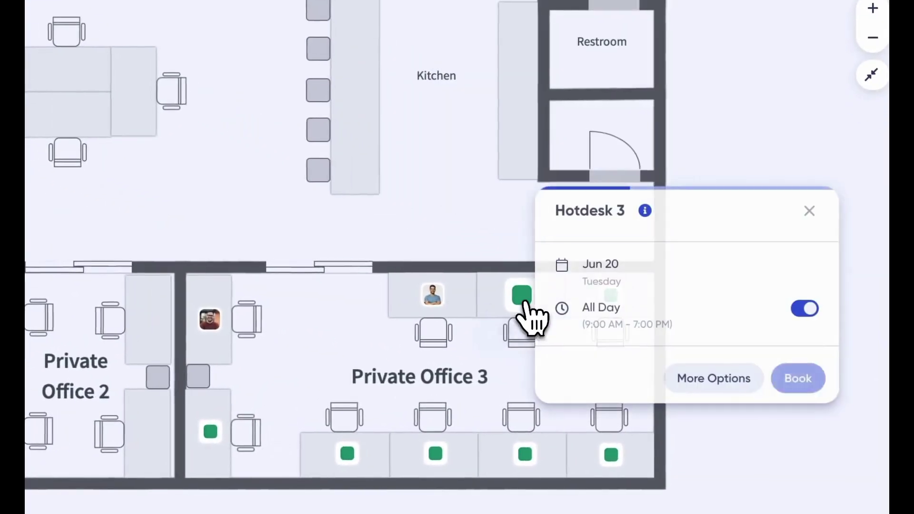
pyautogui.click(788, 379)
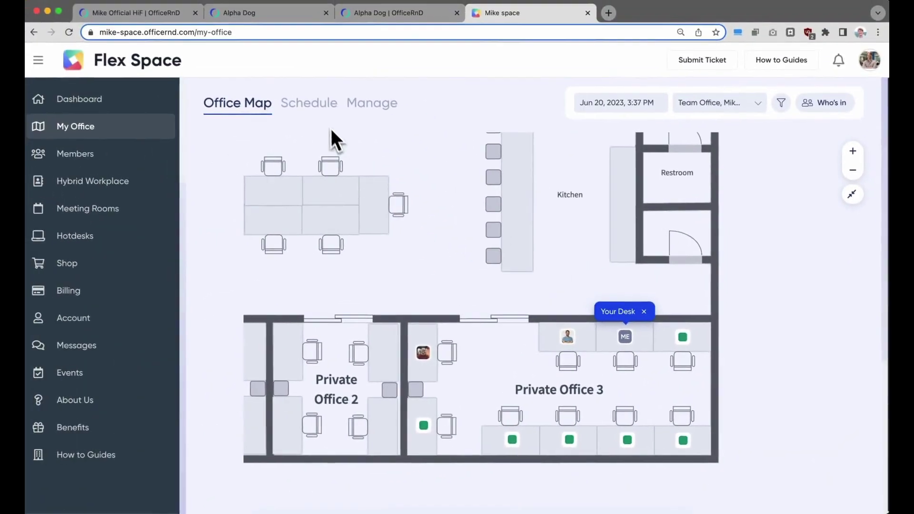
pyautogui.click(318, 105)
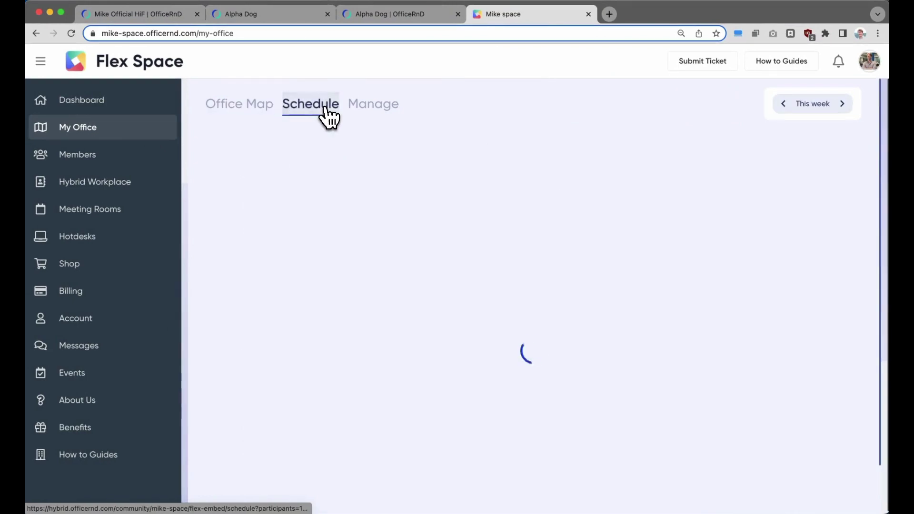
# - Book Hotdesk 3 for Friday Jun 23 from next week's schedule
pyautogui.click(844, 104)
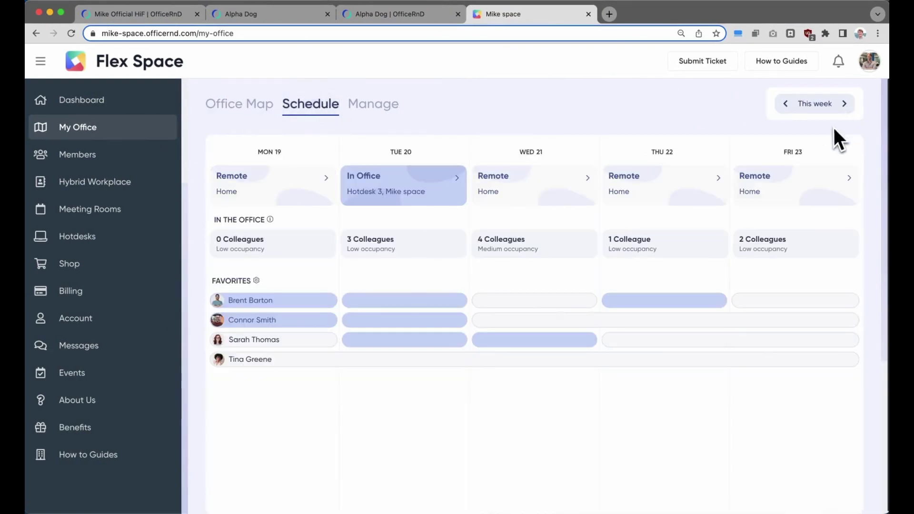
pyautogui.click(809, 183)
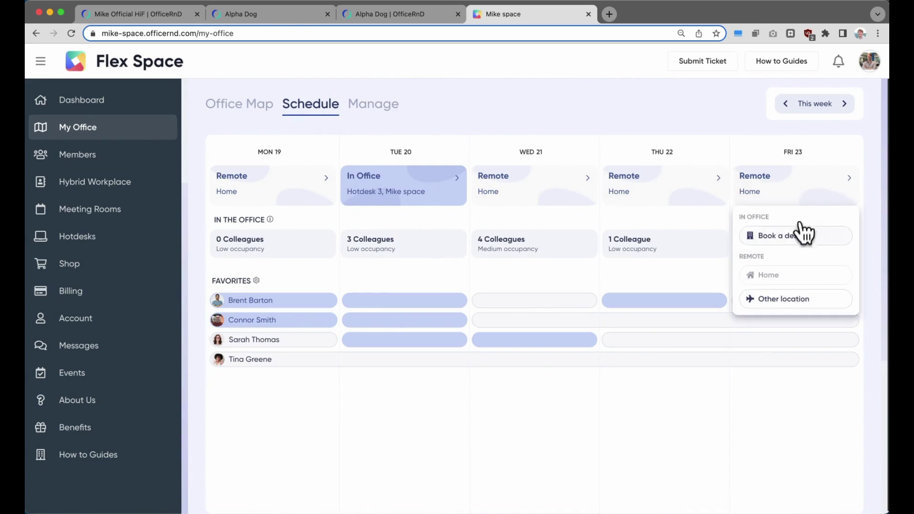
pyautogui.click(802, 238)
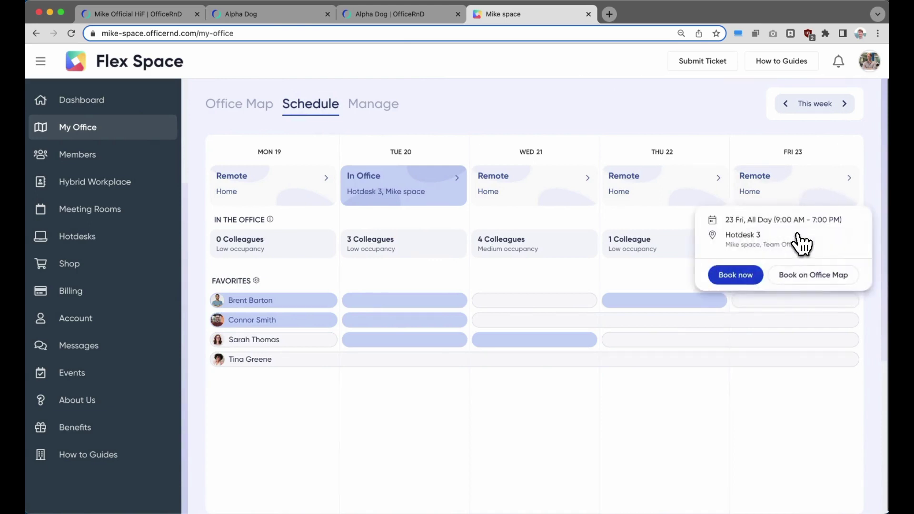
pyautogui.click(753, 276)
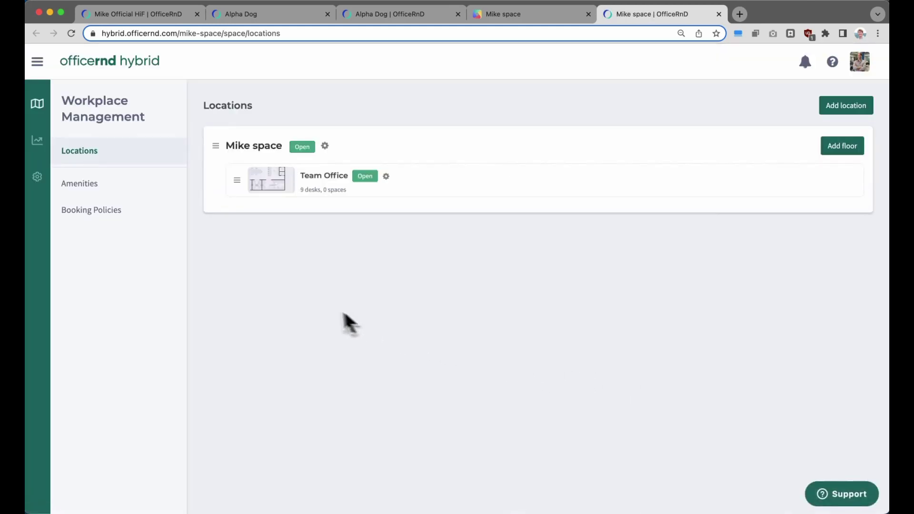
# - Review the Analytics Overview dashboard, then go back to the Flex Space member portal
pyautogui.click(39, 143)
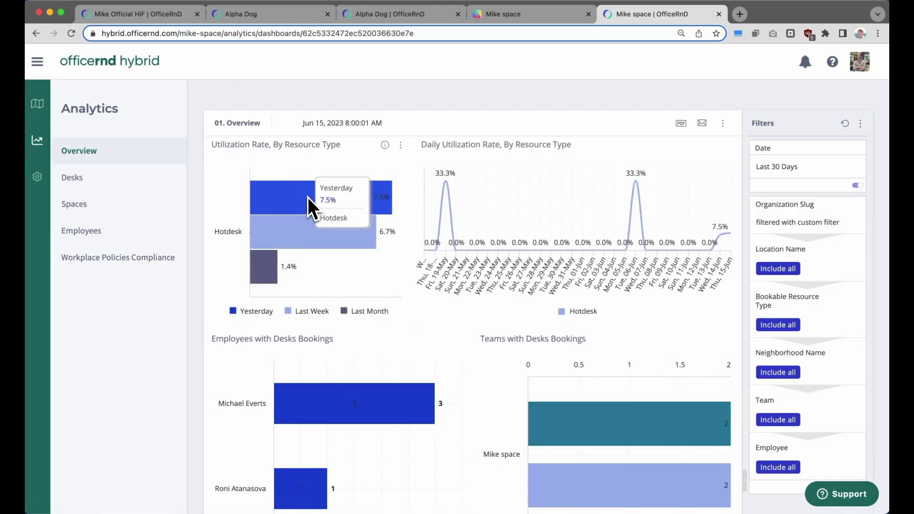
pyautogui.scroll(-5, 415, 304)
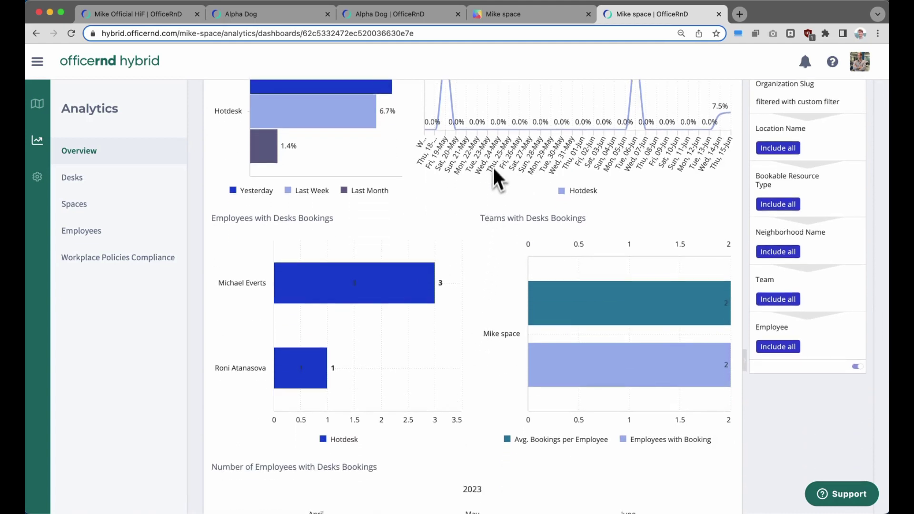
pyautogui.click(522, 17)
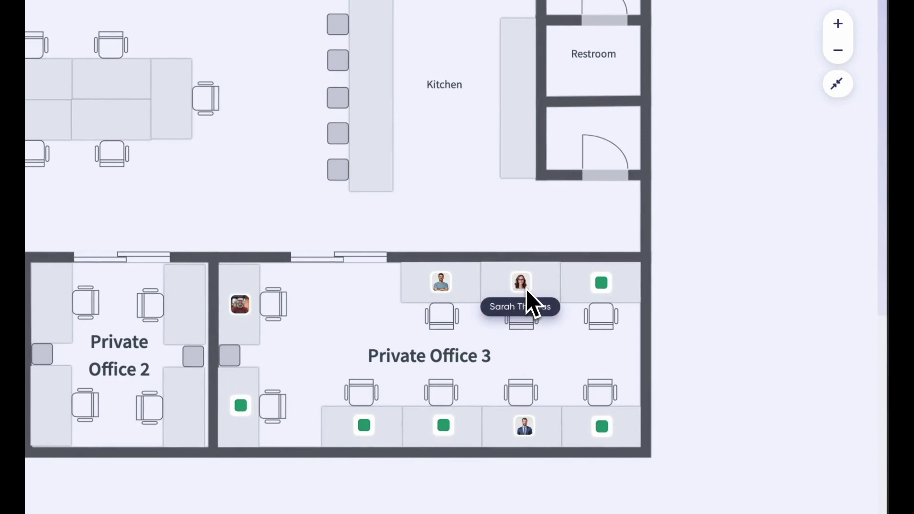
# - Reserve the green Hotdesk 4 on the Office Map for all day on June 21
pyautogui.click(601, 284)
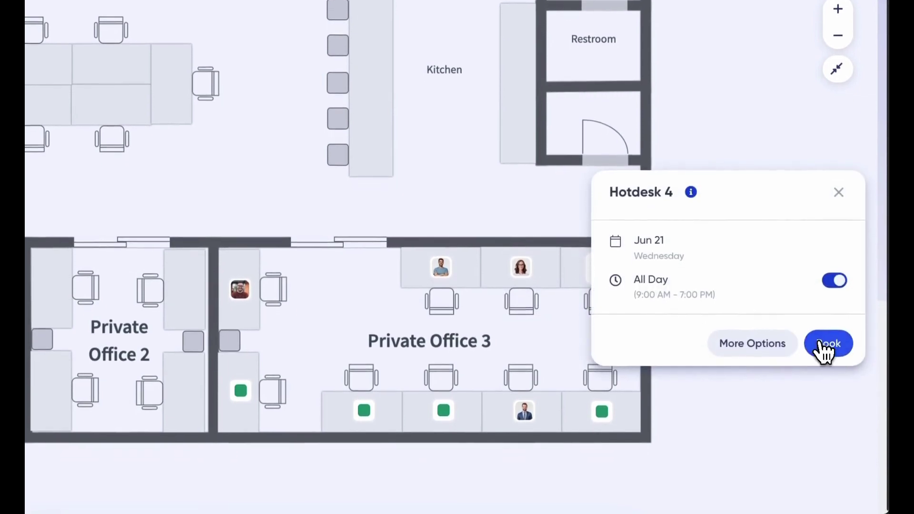
pyautogui.click(822, 351)
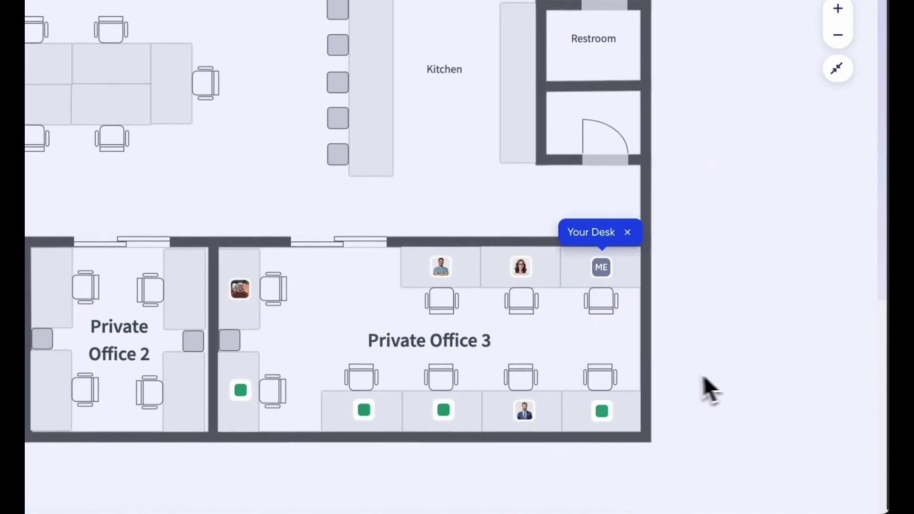